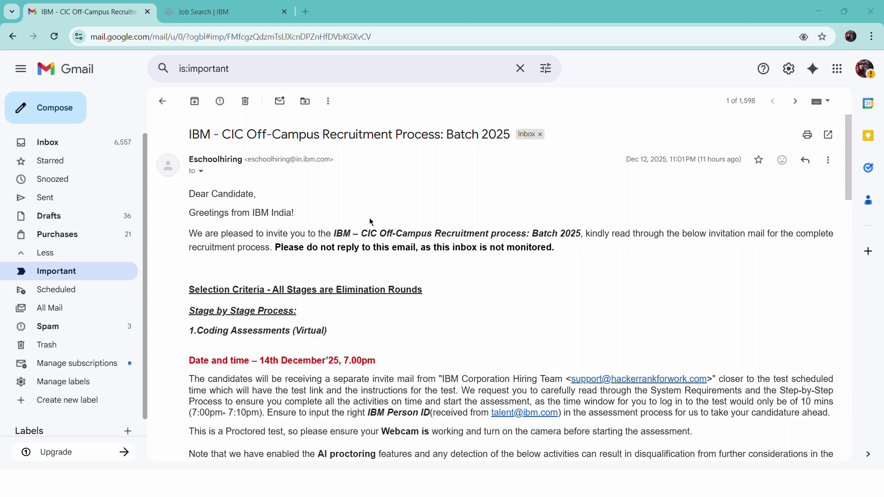
scroll(366, 249, down, 10)
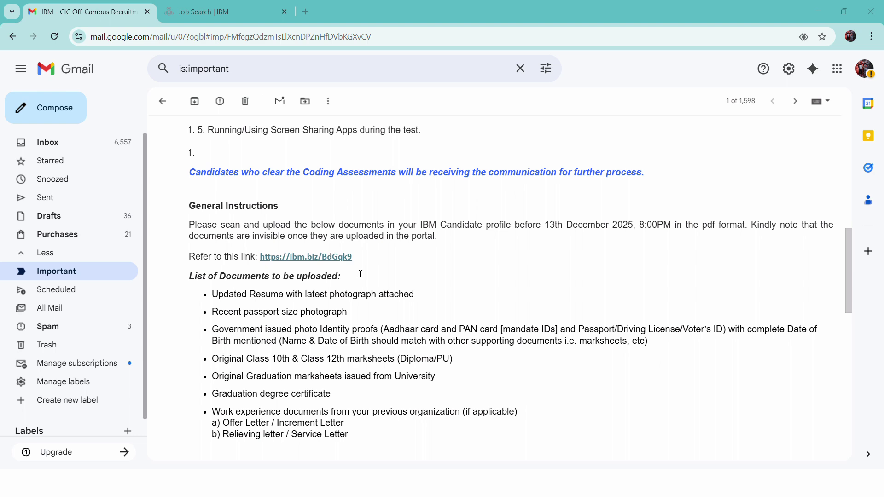
- Bring up the PowerPoint deck, then highlight the Coding Assessments heading and 14th December test date
key(super+Tab)
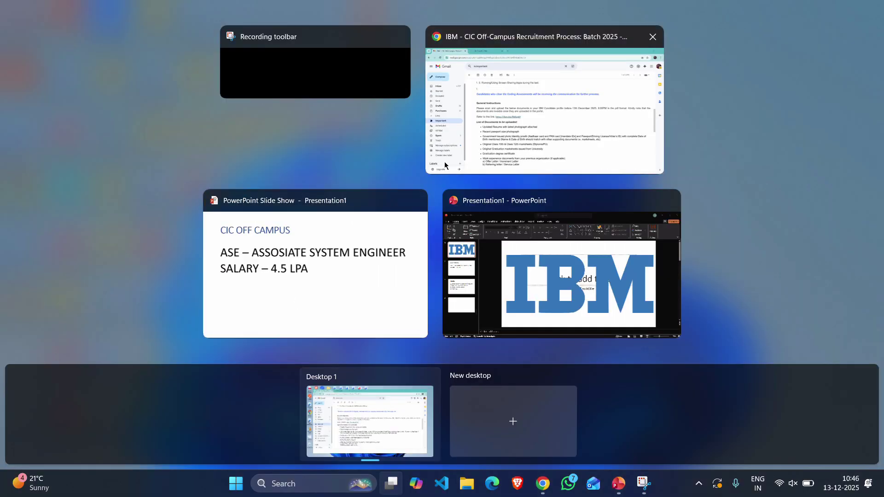
click(533, 288)
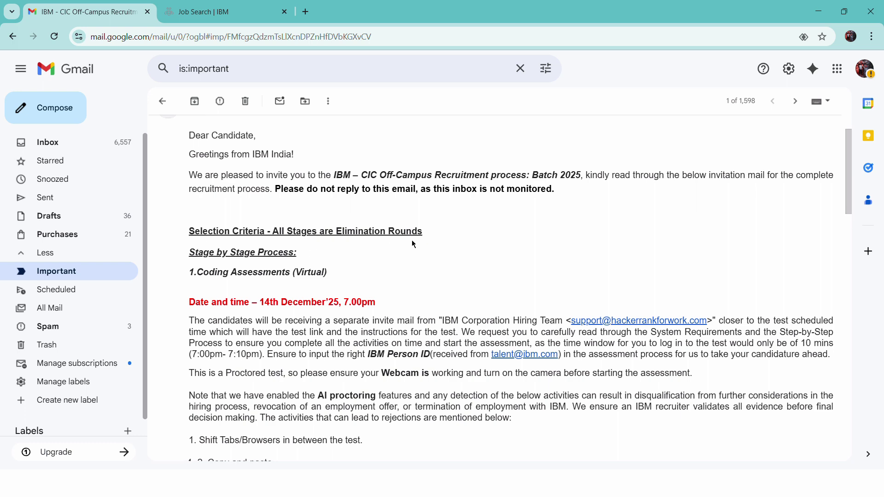
scroll(412, 239, down, 2)
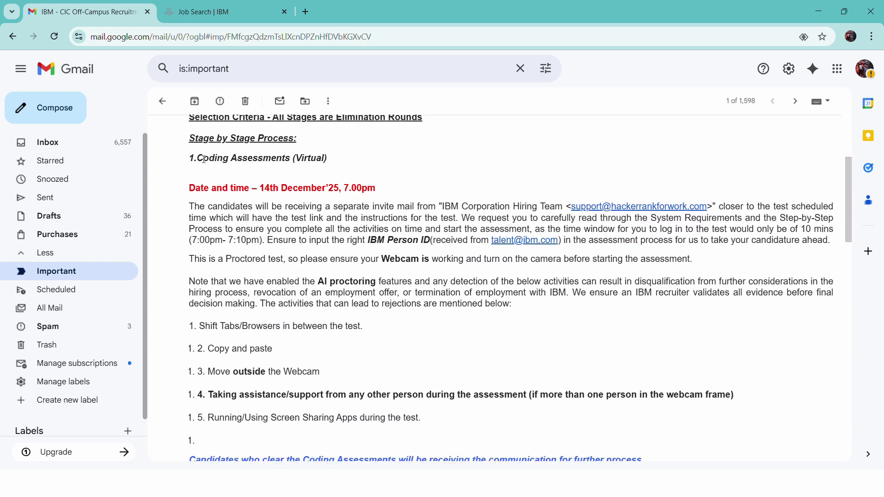
drag(200, 158, 306, 160)
click(329, 165)
drag(258, 188, 334, 189)
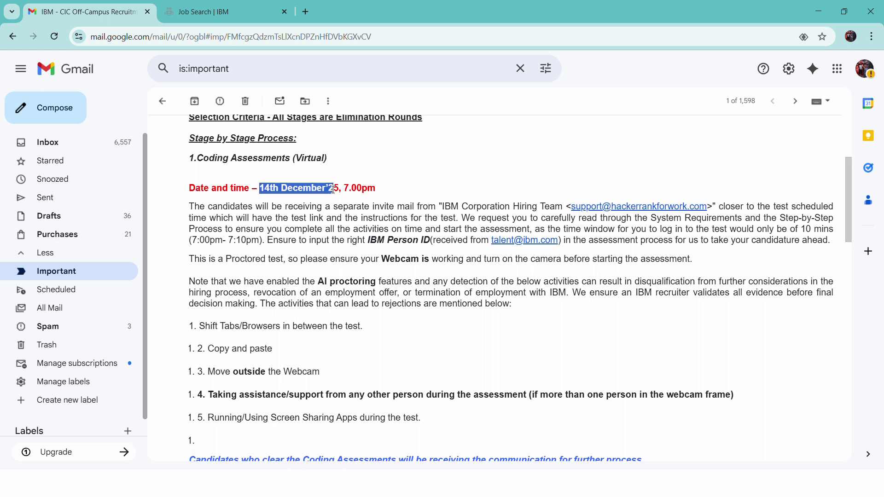
click(384, 191)
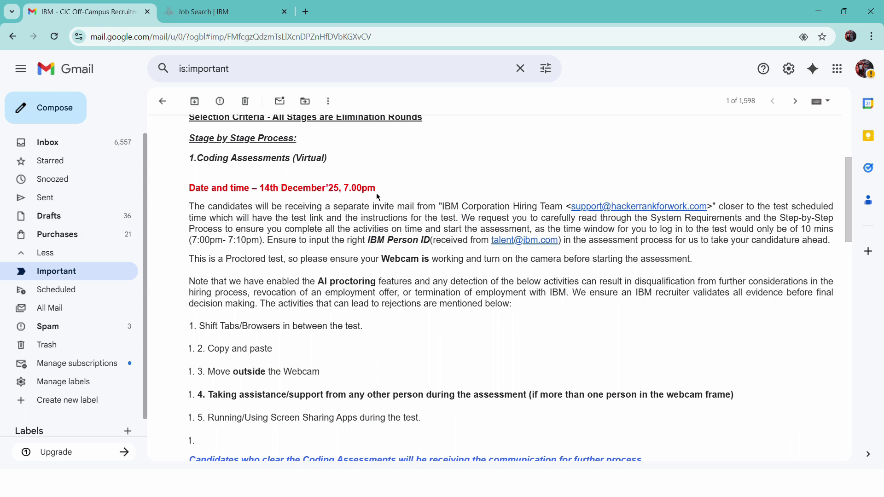
scroll(374, 199, down, 2)
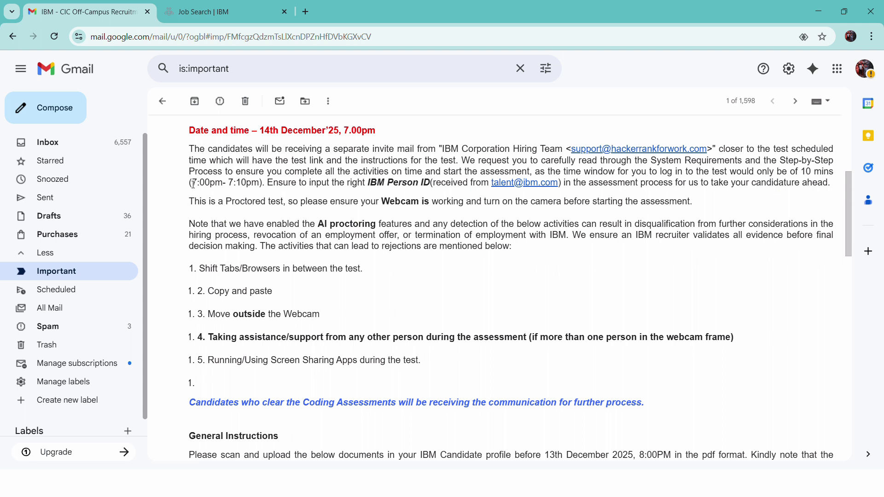
- Highlight the 7:10pm end time, the AI proctoring note and the 13th December 2025, 8:00PM deadline
double_click(228, 184)
click(261, 193)
mouse_move(315, 224)
mouse_down()
mouse_move(375, 224)
mouse_move(465, 202)
mouse_up()
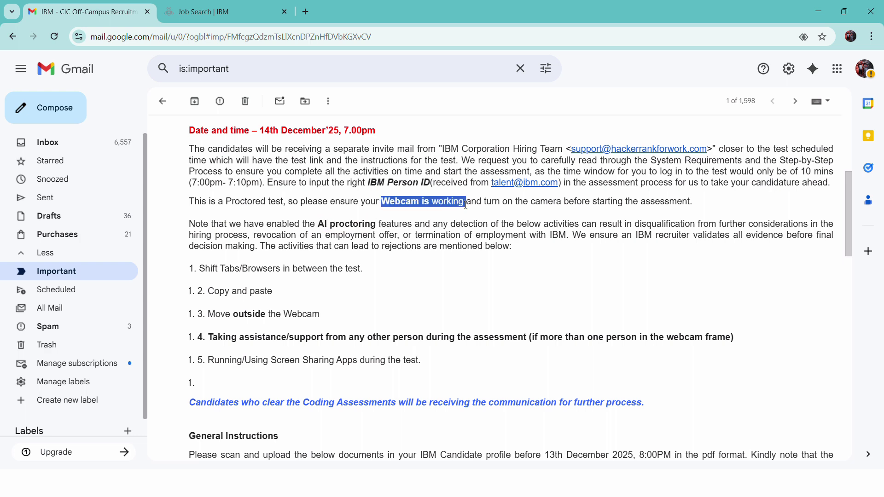
scroll(371, 211, down, 2)
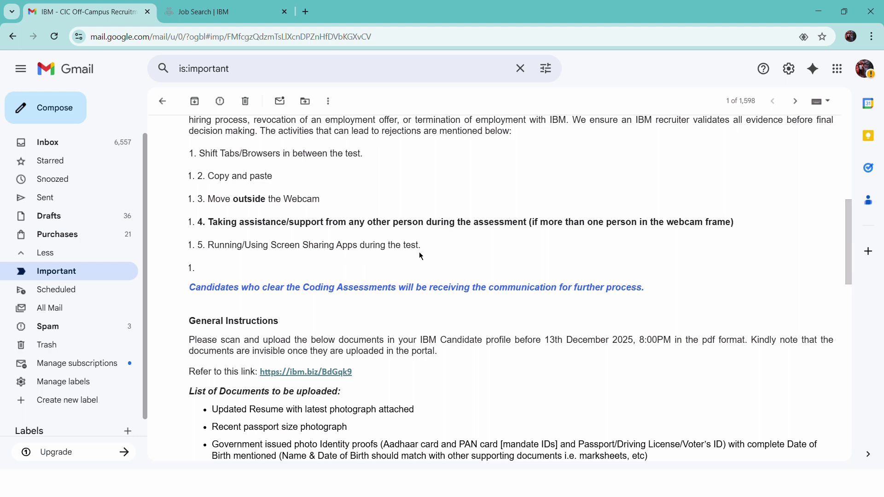
scroll(226, 263, down, 2)
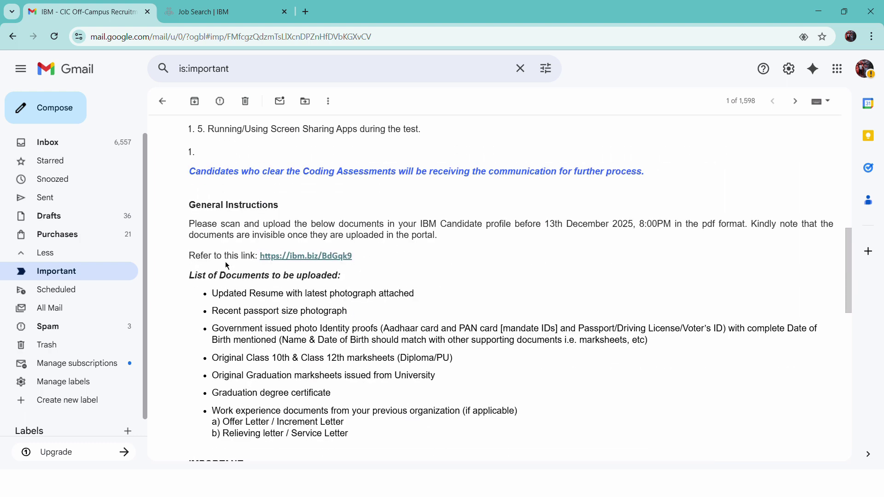
scroll(225, 264, down, 1)
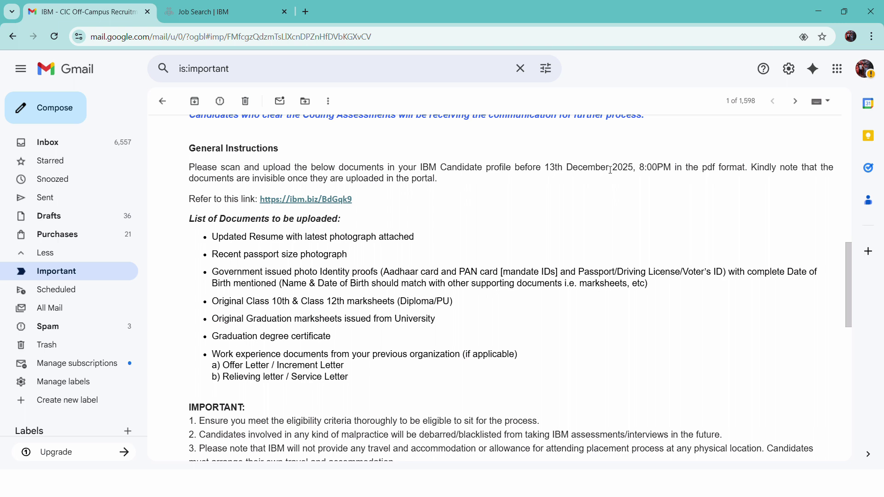
drag(546, 167, 628, 178)
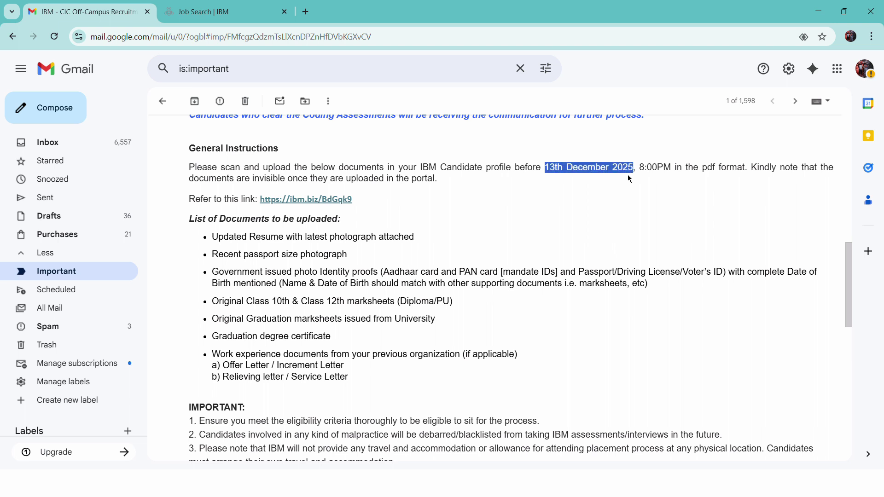
click(628, 178)
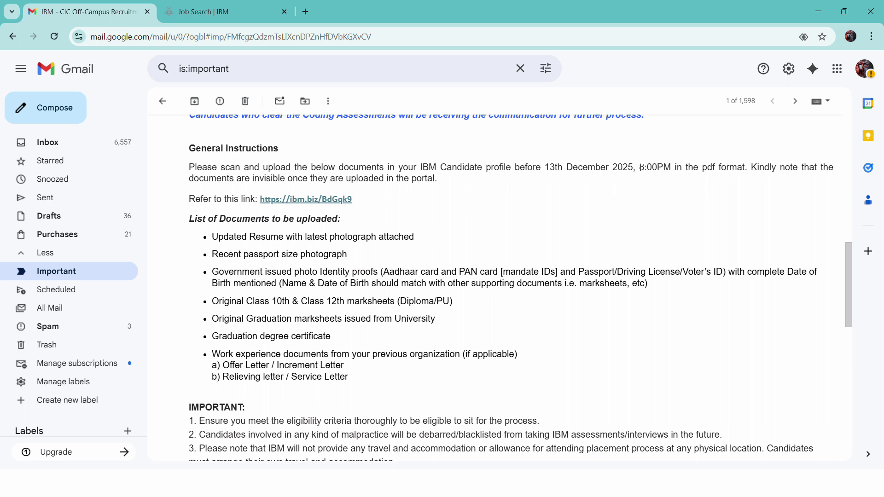
drag(641, 168, 671, 171)
- Highlight the required documents: resume with photograph, passport photo, and Passport/Driving License/Voter's ID proofs
mouse_move(189, 219)
mouse_down()
mouse_move(354, 354)
mouse_move(374, 396)
mouse_up()
click(324, 305)
drag(235, 237, 414, 237)
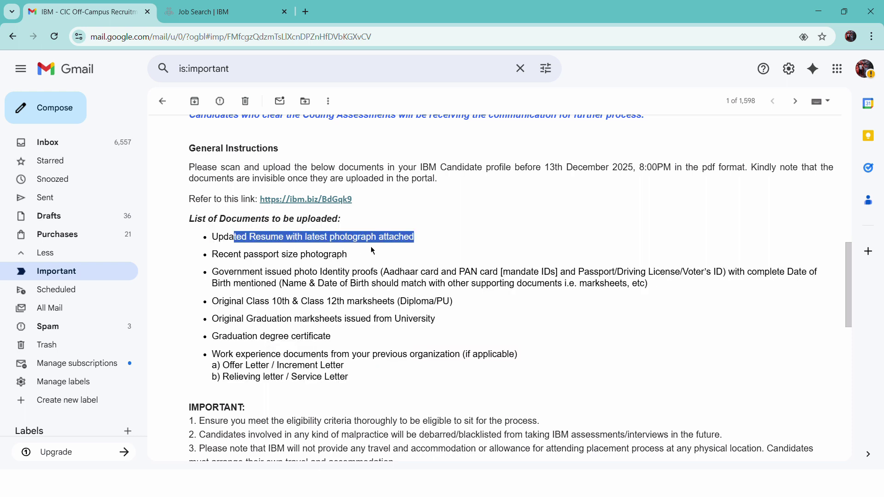
click(440, 242)
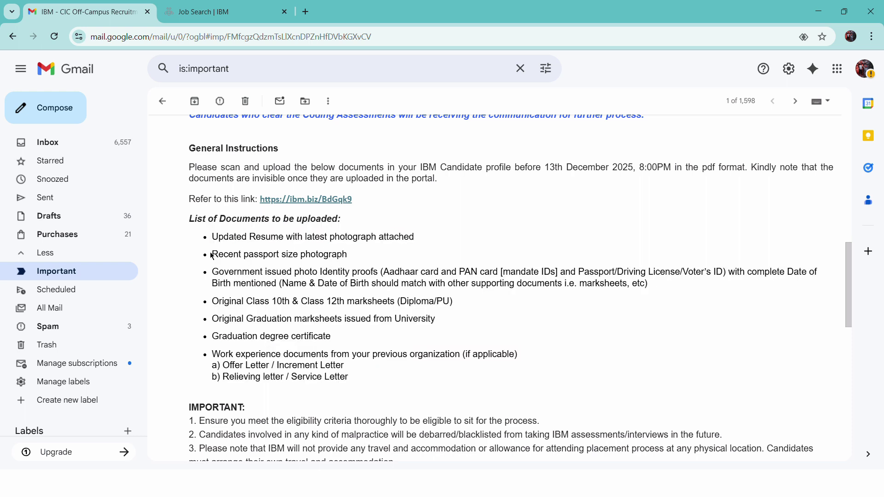
drag(212, 256, 322, 256)
click(360, 258)
drag(212, 272, 489, 271)
drag(579, 272, 714, 276)
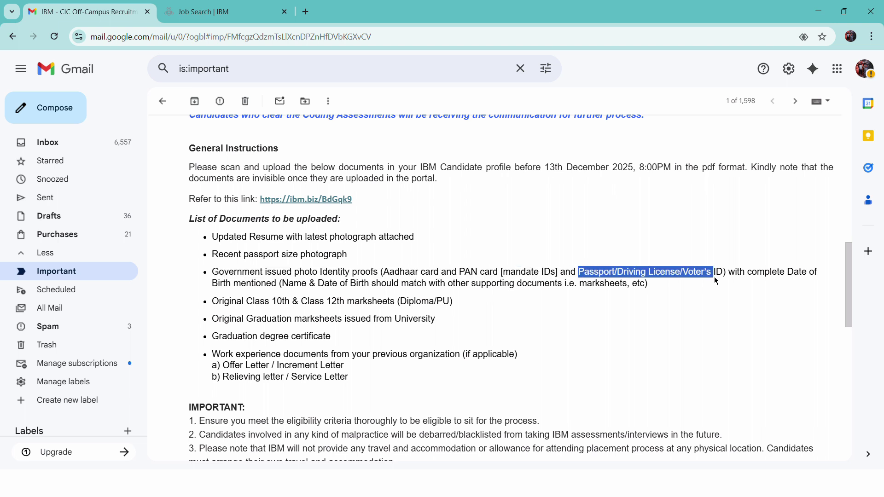
drag(734, 272, 726, 271)
scroll(573, 295, down, 1)
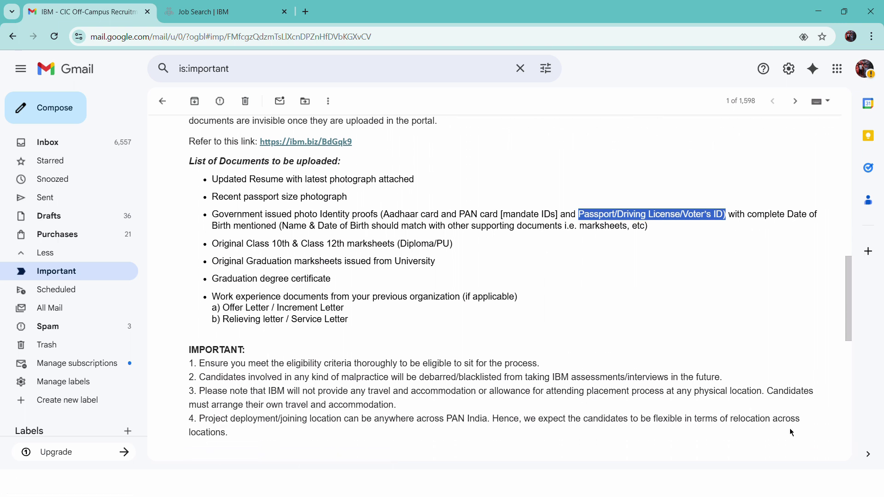
click(602, 213)
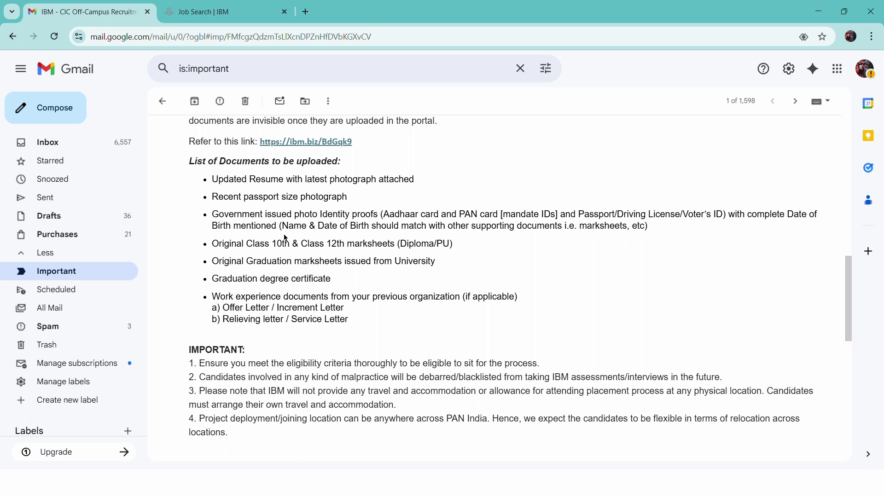
- Emphasise the date-of-birth match, supporting documents, Voter's ID and Class 10th/12th marksheets requirements
drag(305, 231, 416, 236)
drag(475, 228, 556, 228)
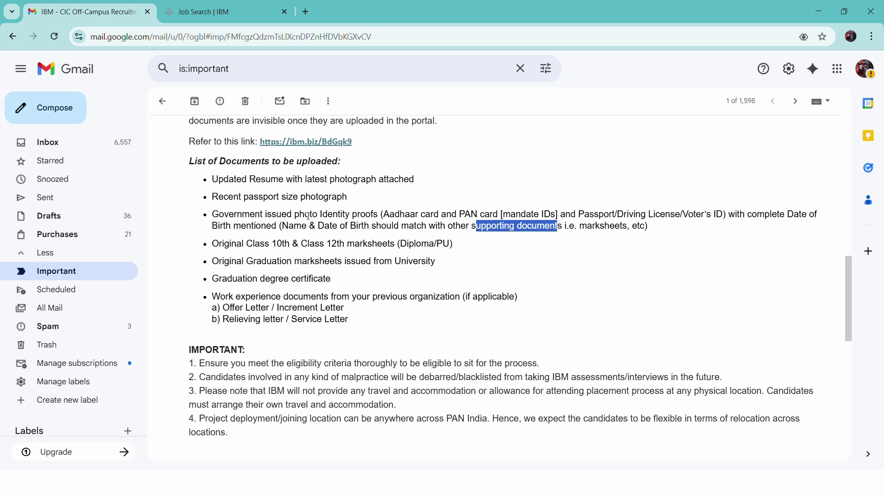
drag(683, 214, 724, 215)
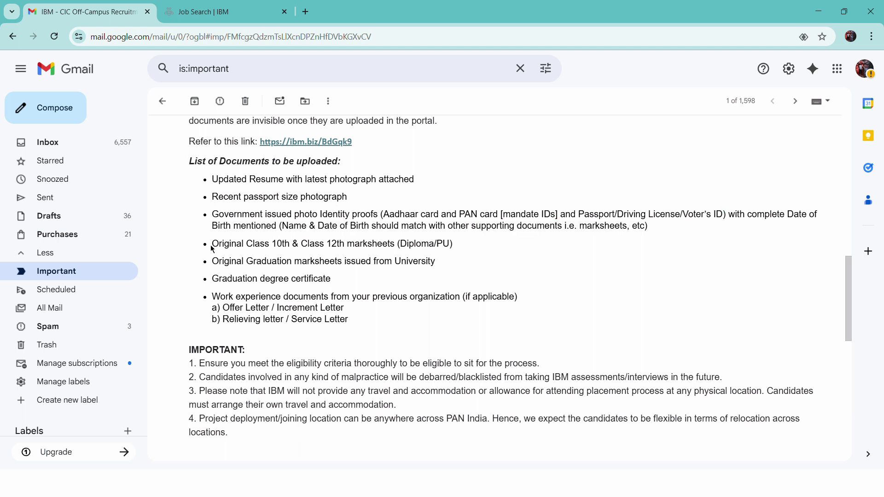
triple_click(292, 254)
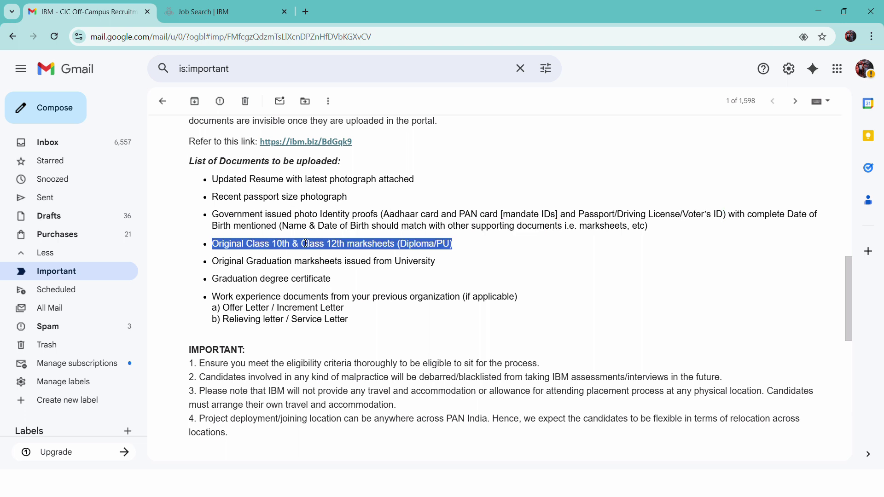
click(399, 246)
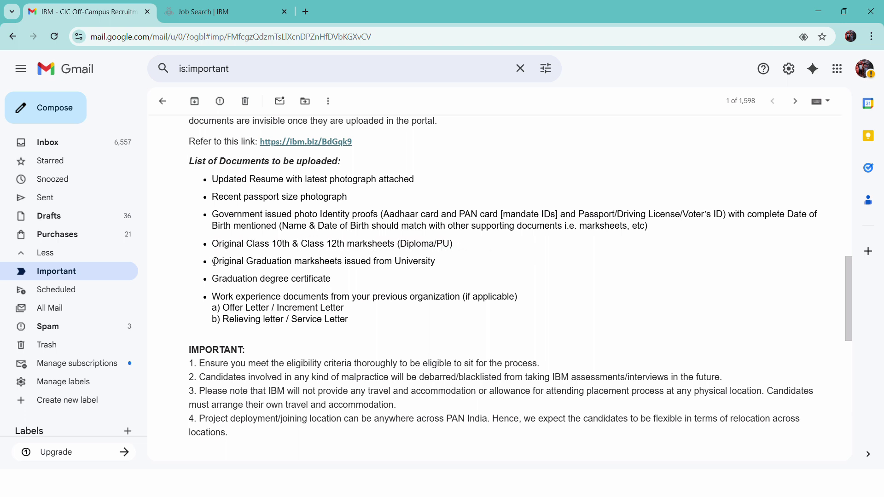
- Emphasise the graduation marksheets, degree certificate and previous organization documents requirements
drag(213, 262, 380, 267)
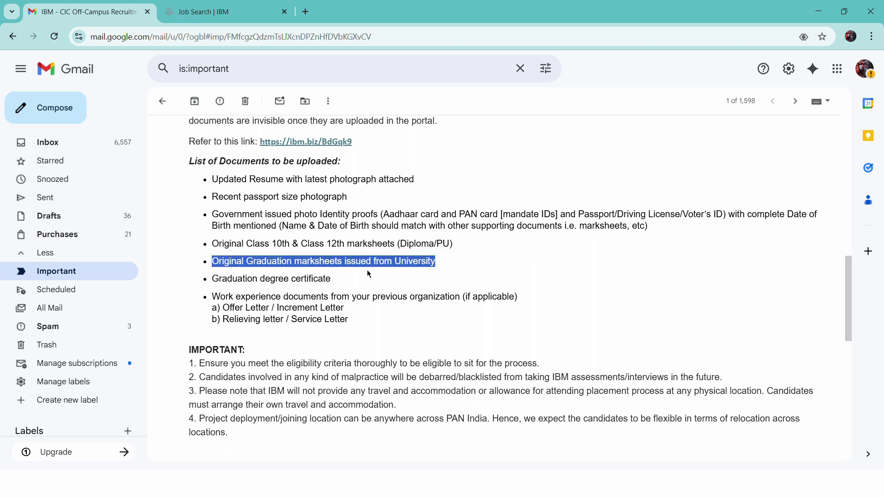
click(474, 268)
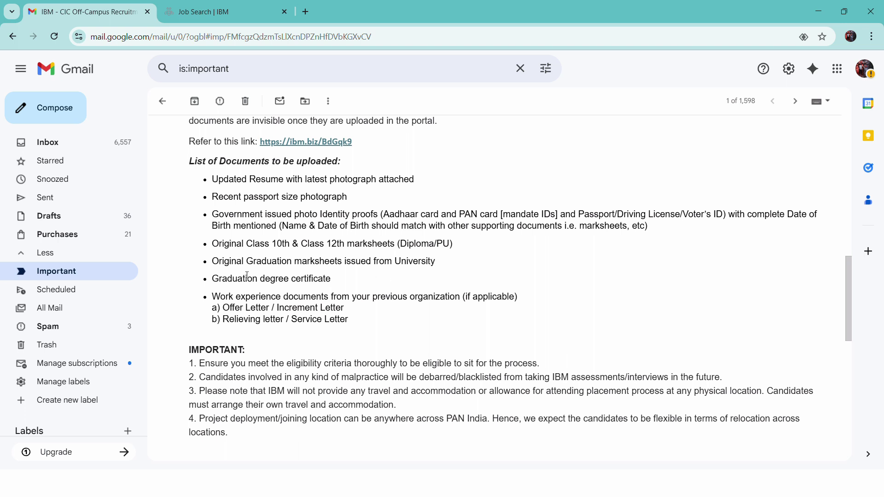
drag(213, 279, 332, 287)
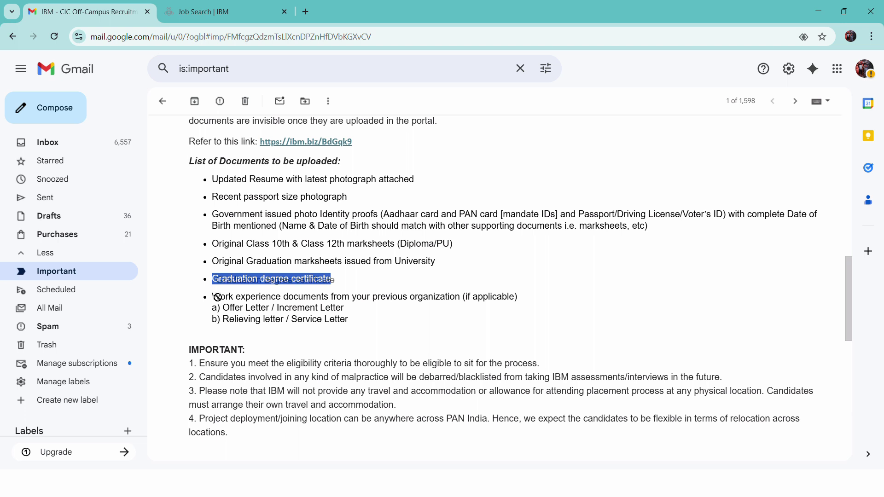
click(440, 283)
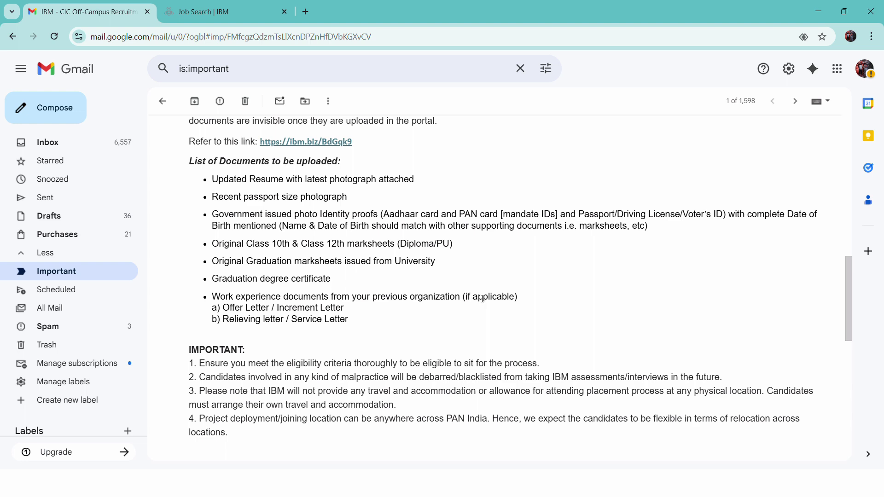
drag(455, 298, 517, 301)
click(580, 256)
scroll(314, 325, up, 3)
scroll(317, 329, down, 1)
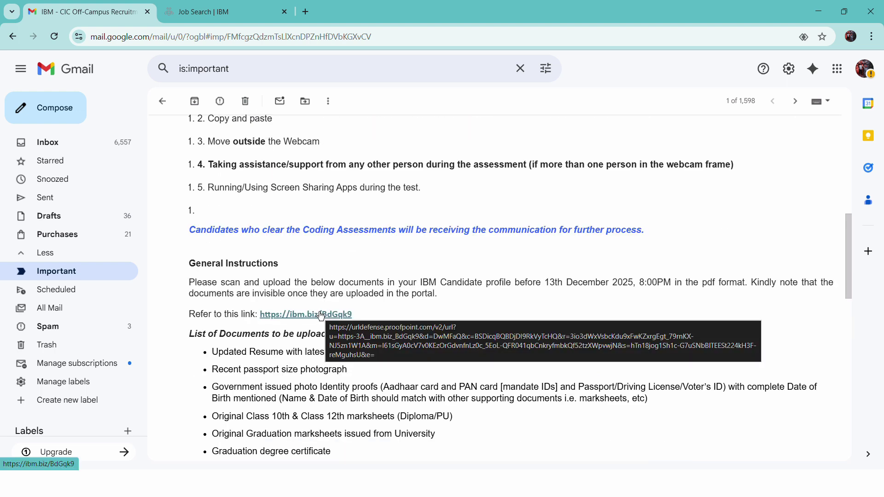
key(super+Tab)
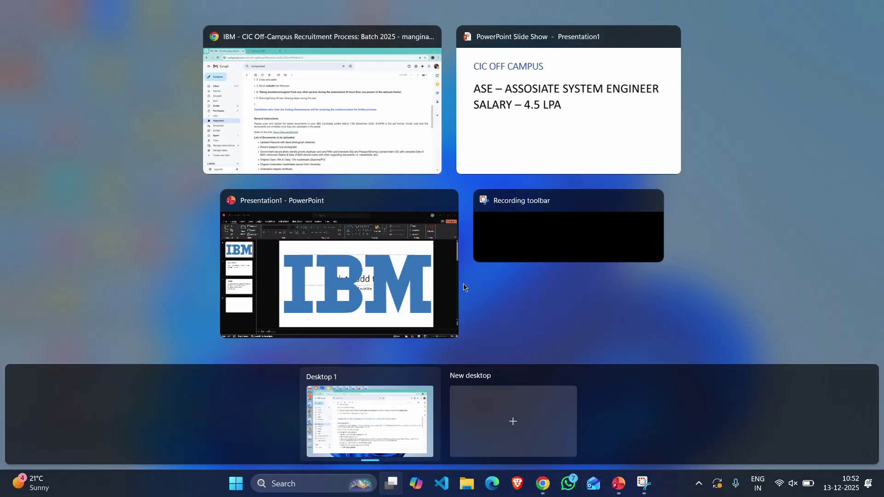
- In File Explorer's Downloads folder, select the Merge Documents (1) file
click(470, 491)
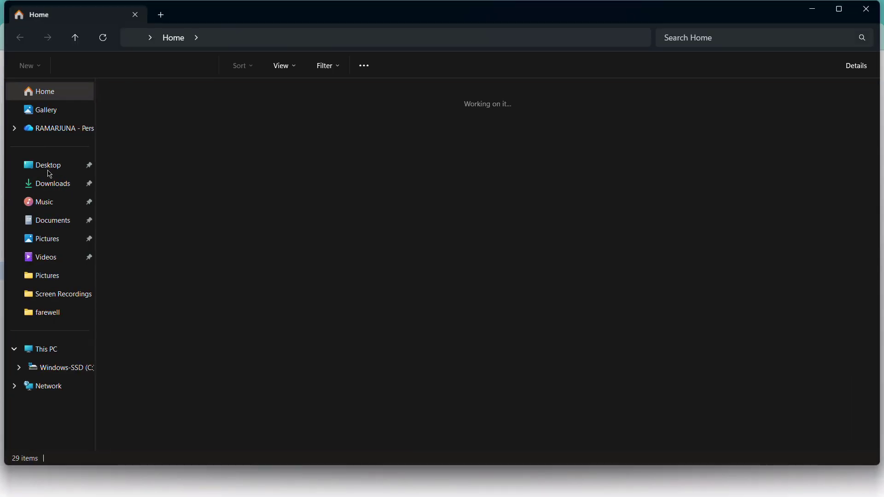
click(62, 184)
click(172, 120)
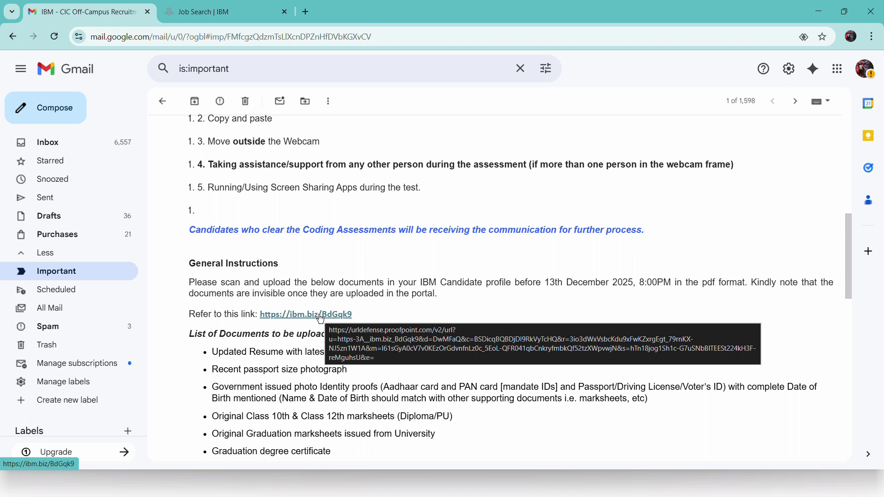
- Log in to IBM Careers using the saved IBMid and its saved password
click(319, 316)
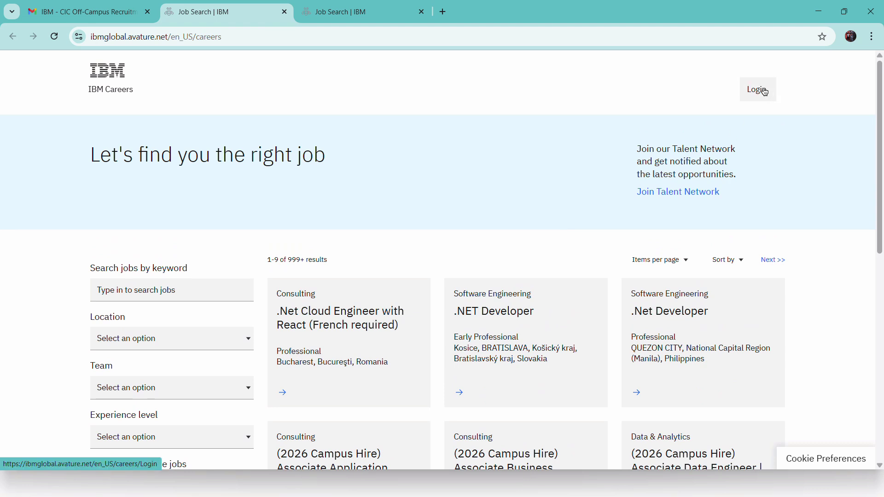
click(759, 91)
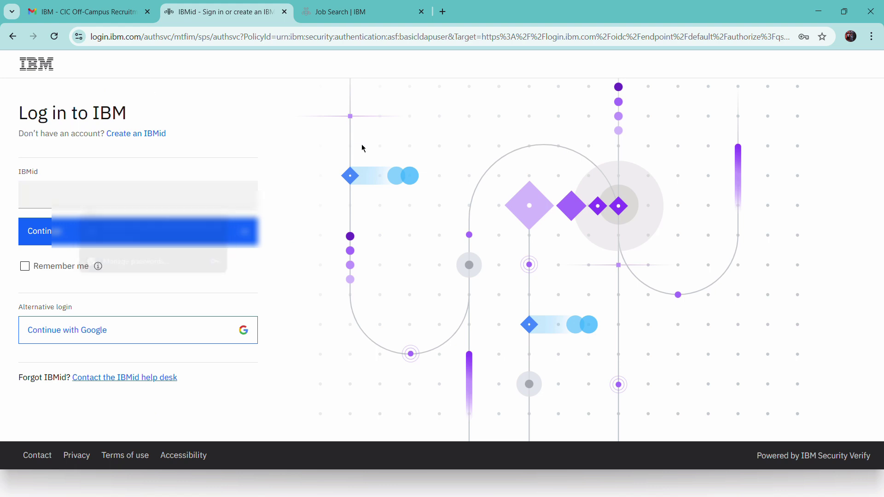
click(138, 228)
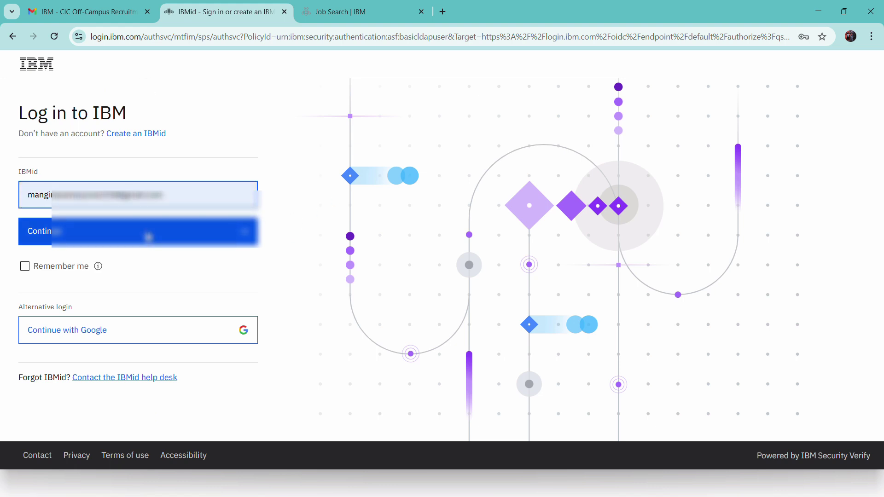
click(166, 201)
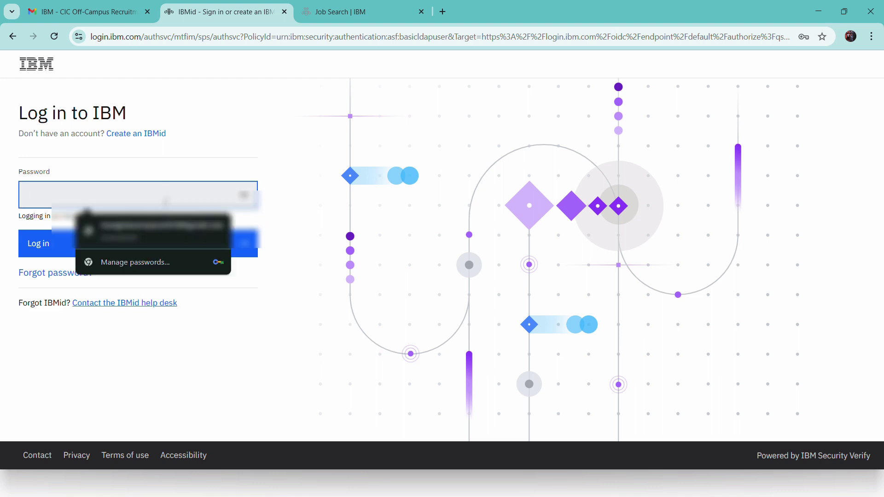
click(166, 230)
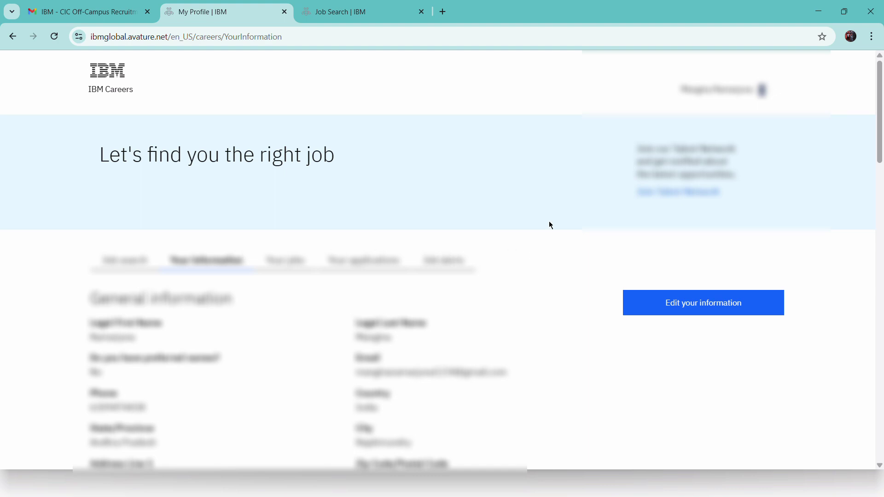
scroll(517, 198, down, 3)
scroll(227, 205, down, 5)
scroll(226, 205, down, 5)
scroll(227, 205, up, 15)
click(736, 305)
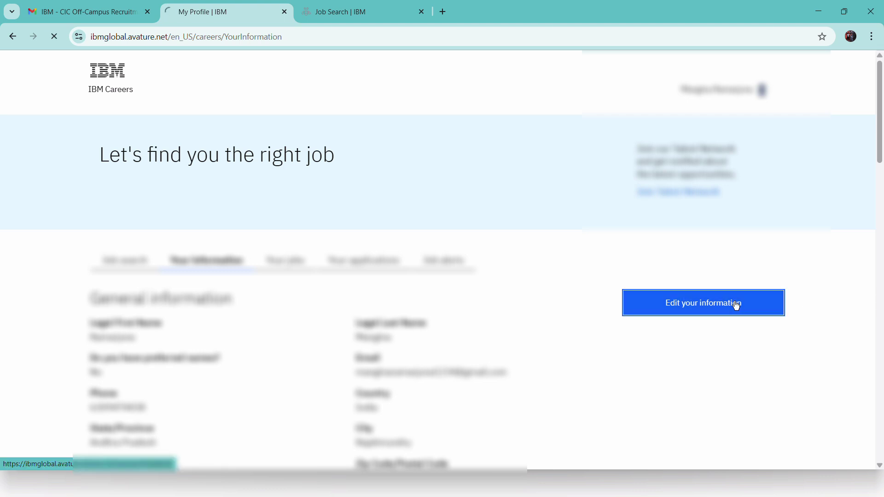
scroll(385, 266, down, 2)
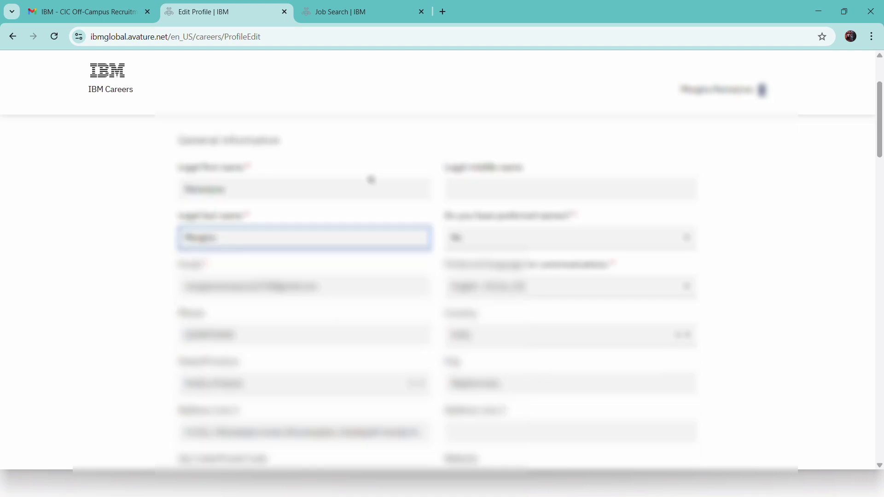
scroll(375, 222, down, 2)
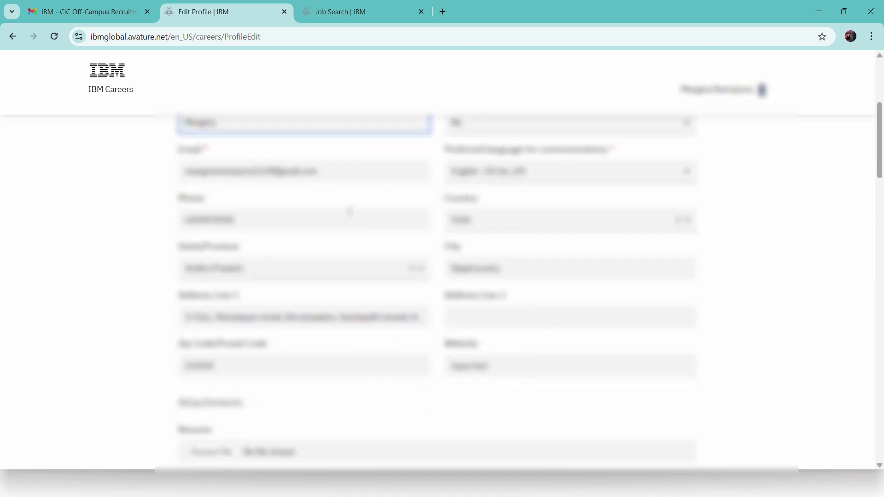
scroll(315, 253, down, 3)
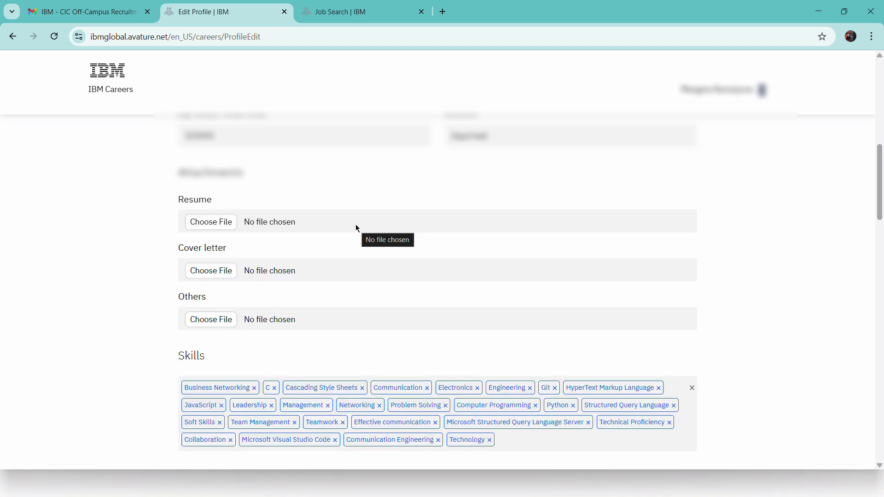
scroll(428, 285, up, 4)
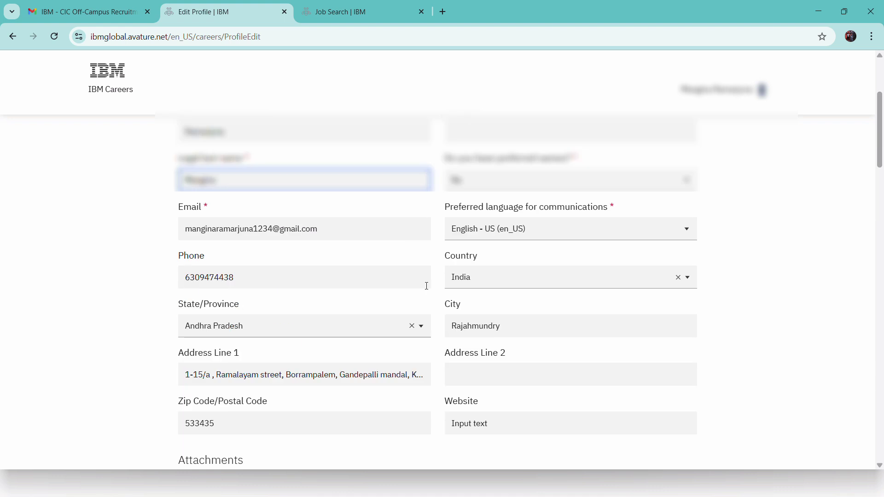
scroll(175, 257, down, 3)
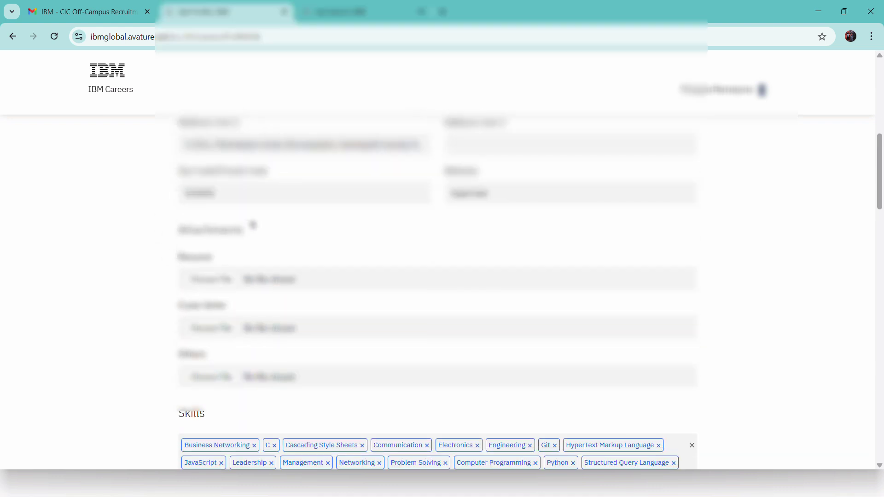
scroll(384, 250, up, 4)
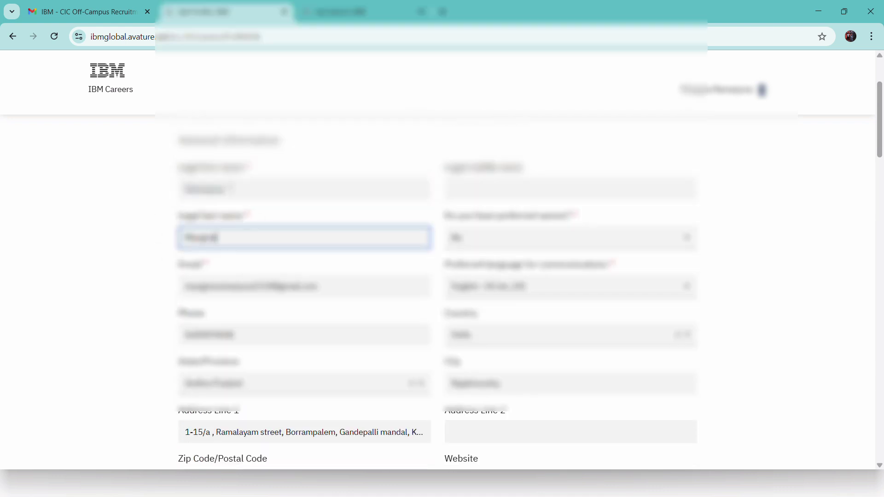
scroll(332, 254, down, 5)
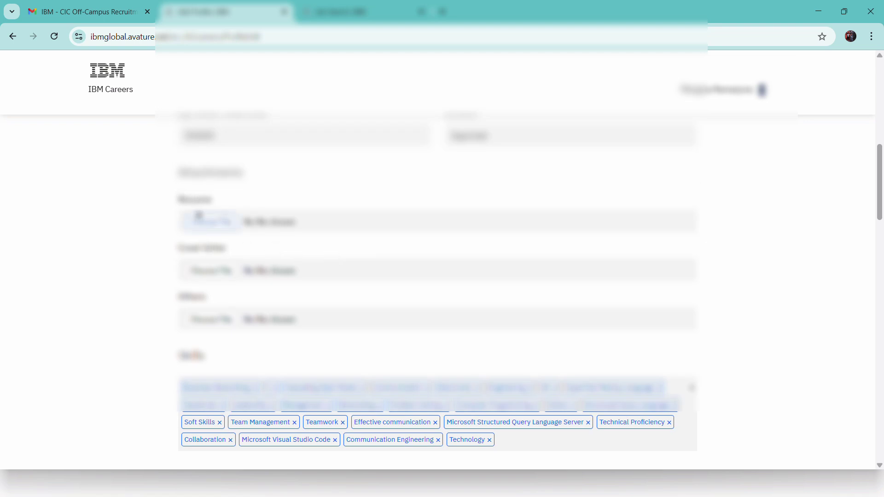
- Attach ibm ram.docx from the Desktop as the profile resume
click(209, 221)
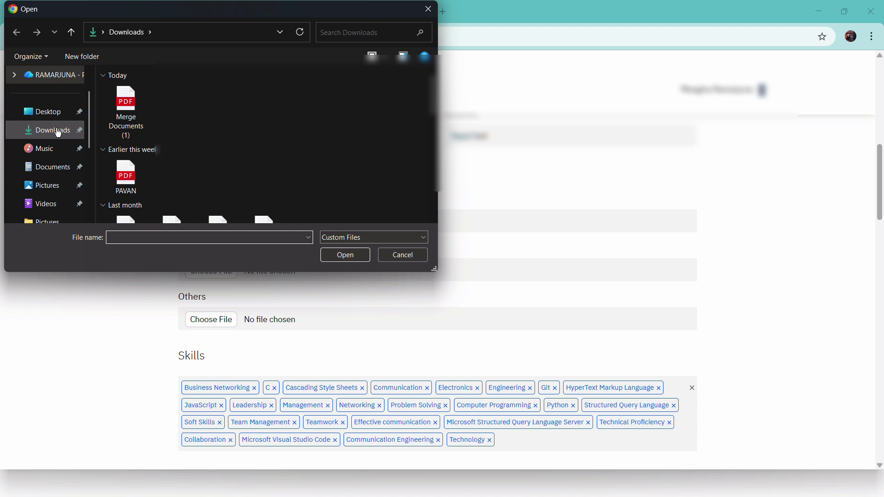
click(58, 131)
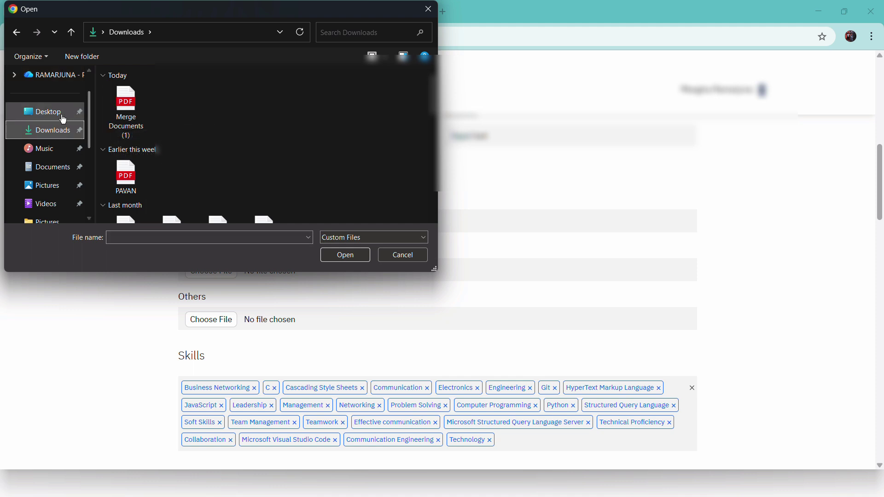
click(49, 113)
click(328, 31)
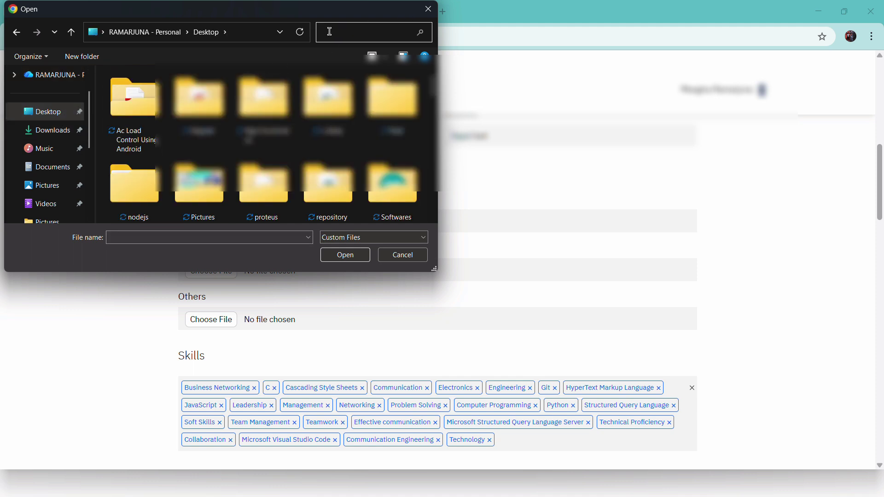
text(ibm)
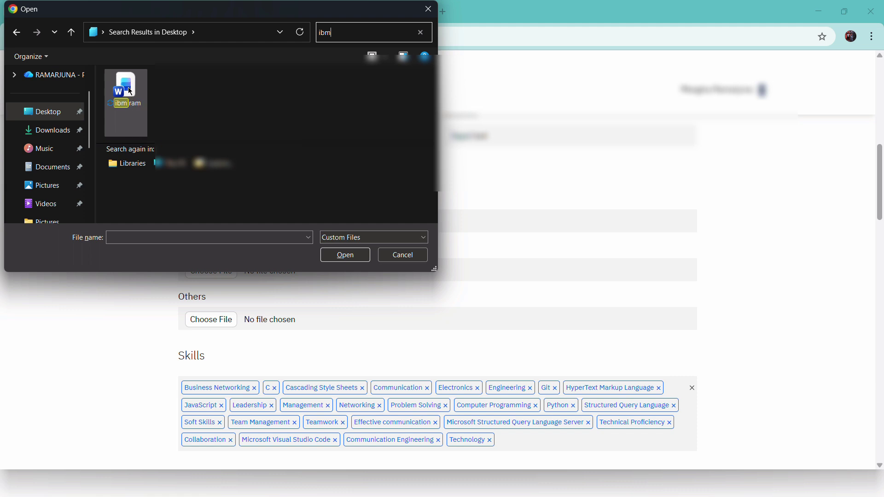
double_click(128, 87)
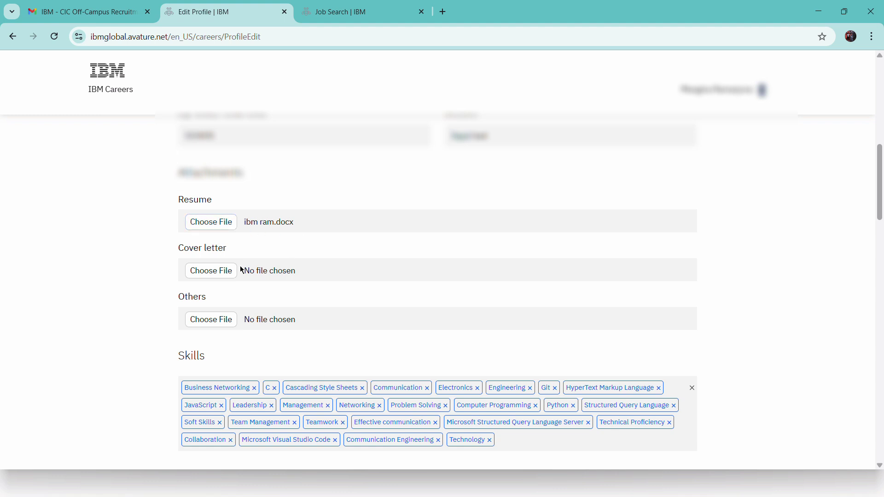
scroll(210, 272, down, 1)
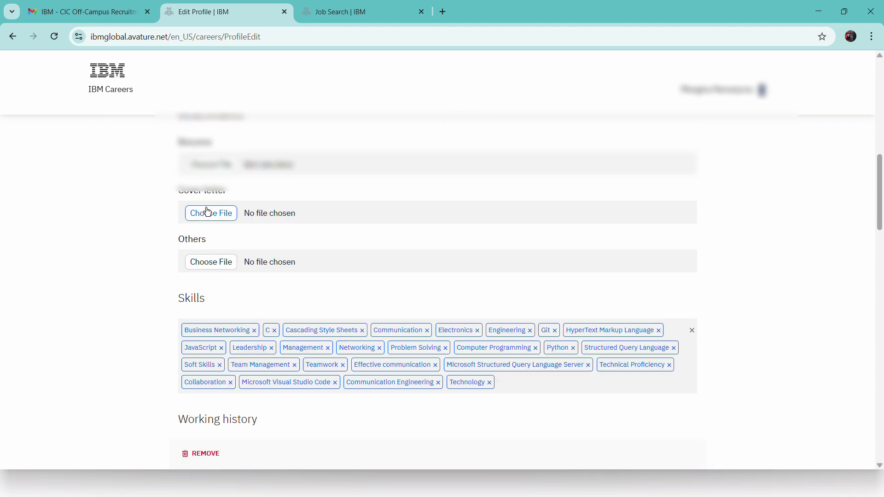
- Attach Merge Documents (1).pdf from Downloads under Others
click(212, 263)
click(48, 131)
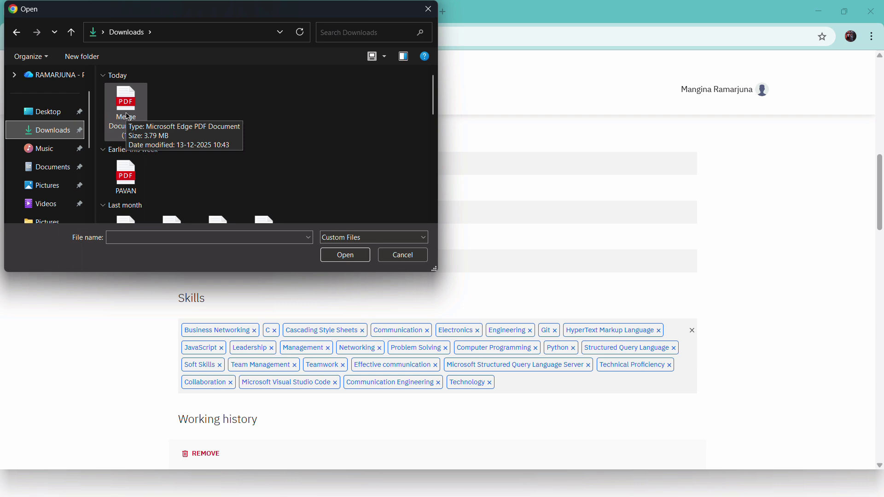
double_click(127, 116)
scroll(276, 262, down, 5)
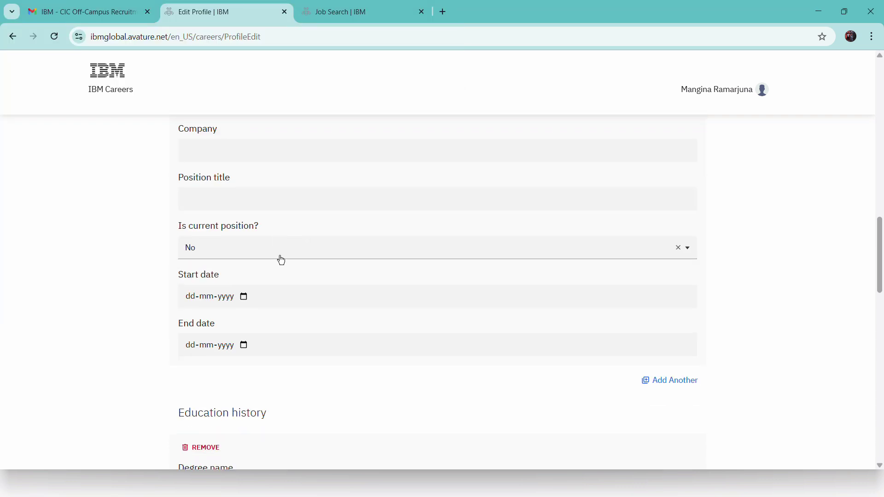
scroll(280, 260, up, 2)
scroll(280, 259, up, 3)
scroll(281, 256, down, 2)
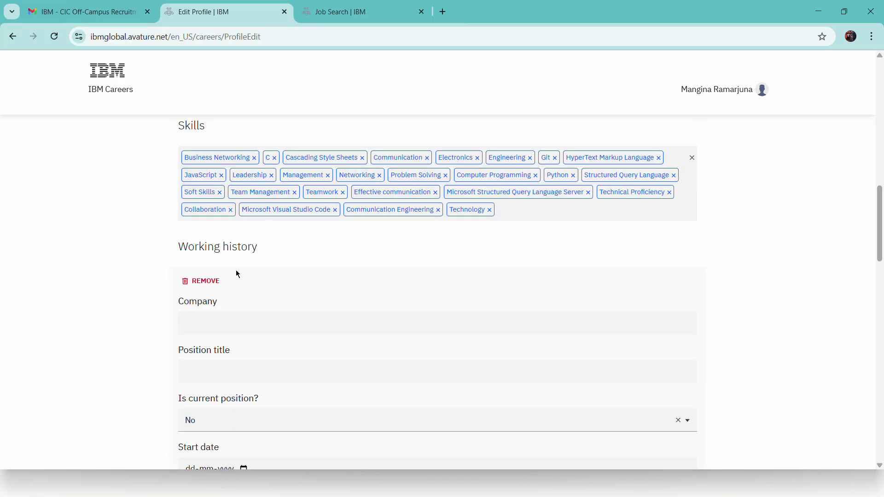
scroll(285, 335, down, 2)
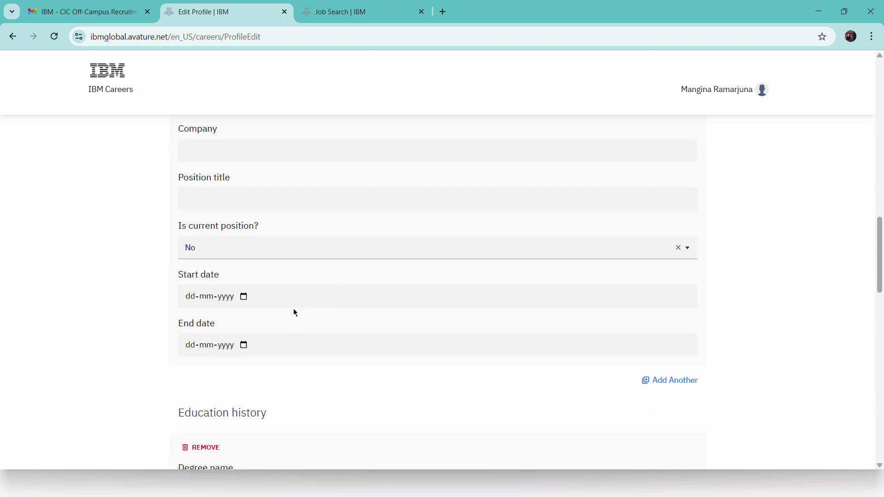
scroll(293, 312, up, 2)
scroll(342, 266, down, 10)
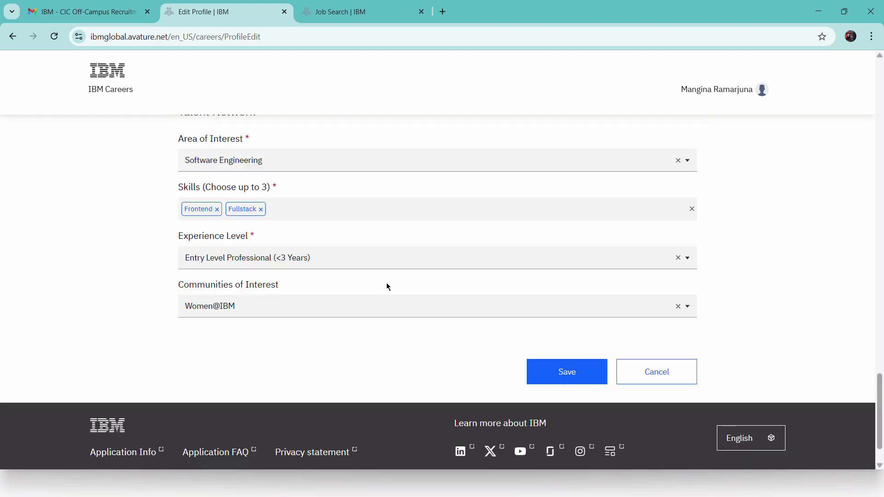
scroll(386, 282, up, 8)
scroll(389, 283, up, 4)
scroll(390, 285, up, 2)
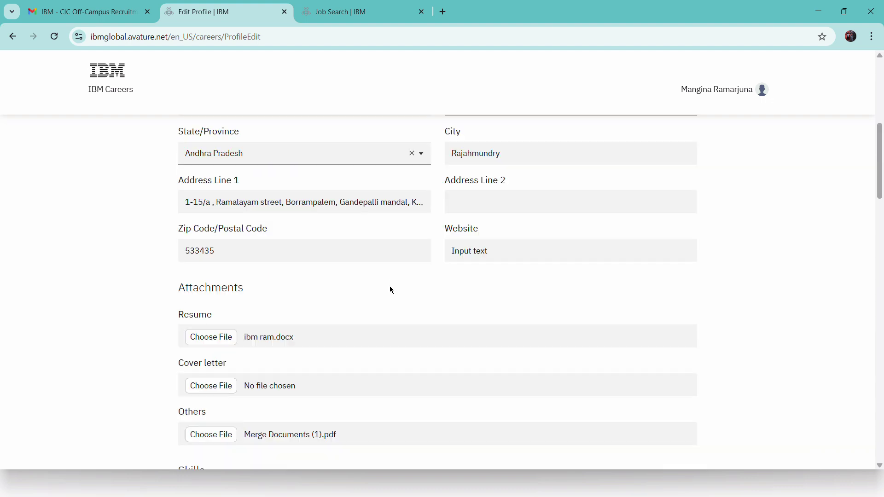
scroll(391, 304, down, 6)
scroll(391, 304, down, 10)
- Save the IBM Careers profile with its attachments and return to the Gmail recruitment email
click(573, 321)
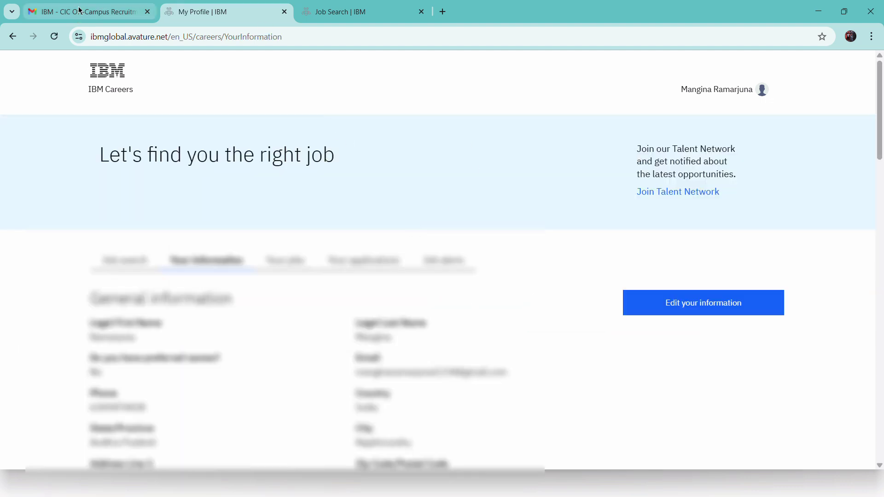
click(79, 13)
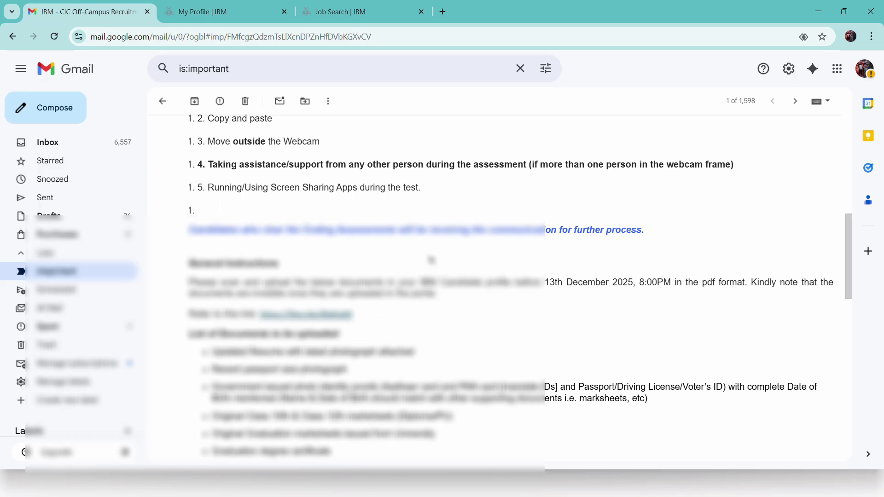
scroll(378, 276, up, 10)
scroll(370, 277, down, 3)
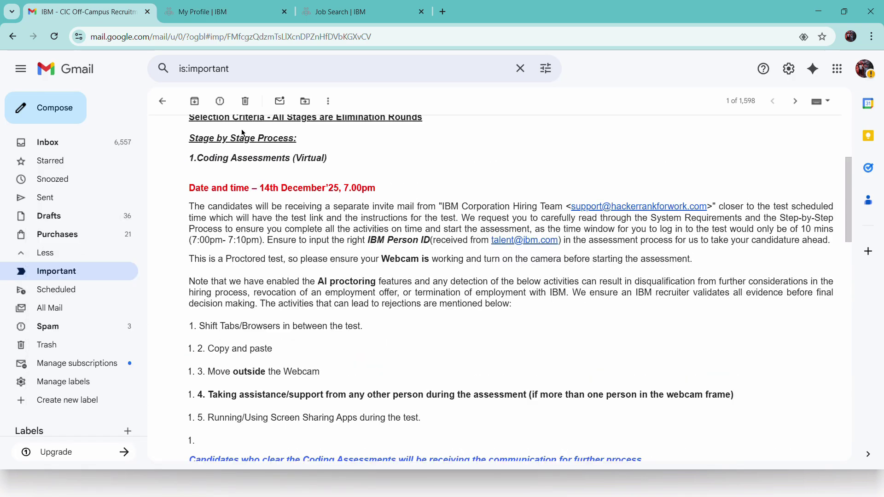
drag(196, 156, 333, 155)
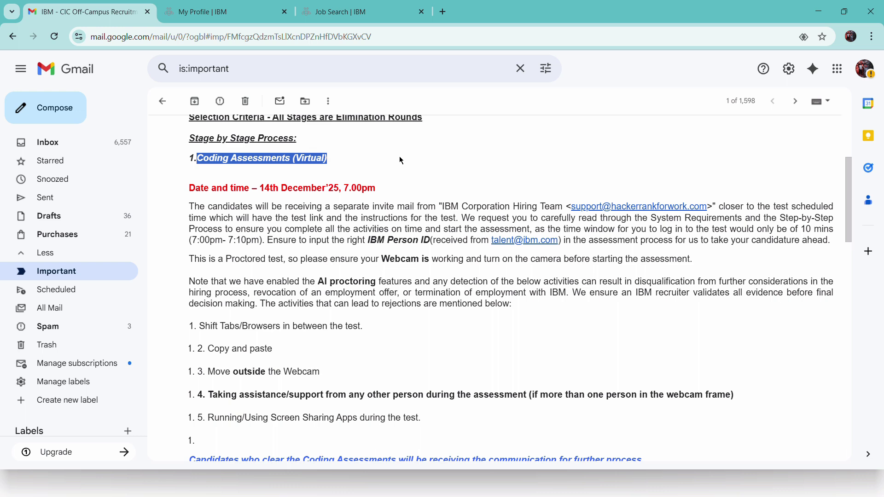
scroll(399, 159, up, 3)
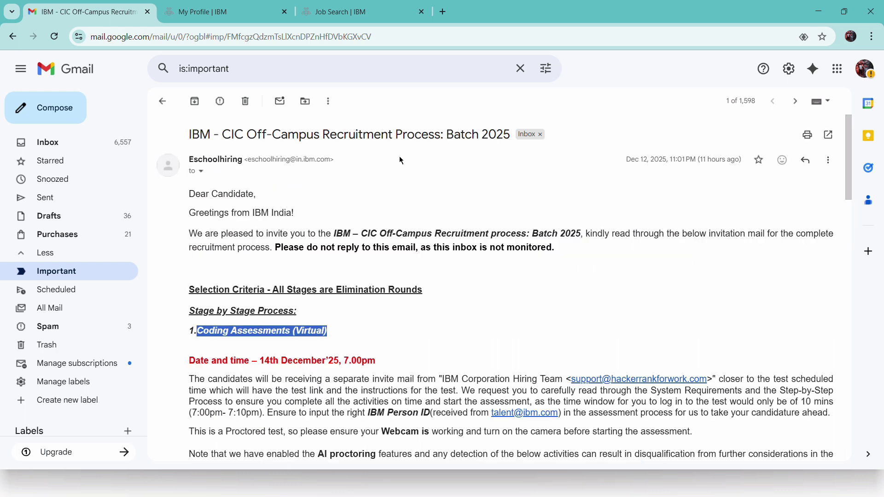